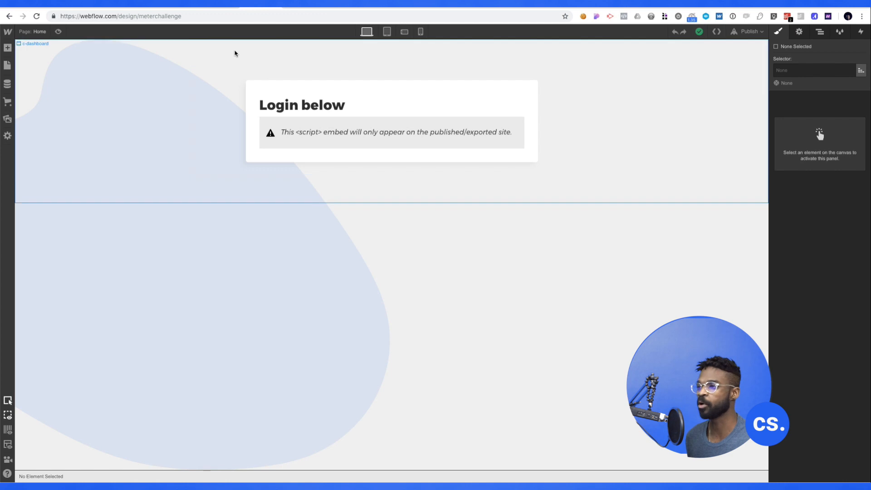
Switch to the Knack builder and view the embed code for Webflow Account Login, leaving it unchanged.
left_click(297, 4)
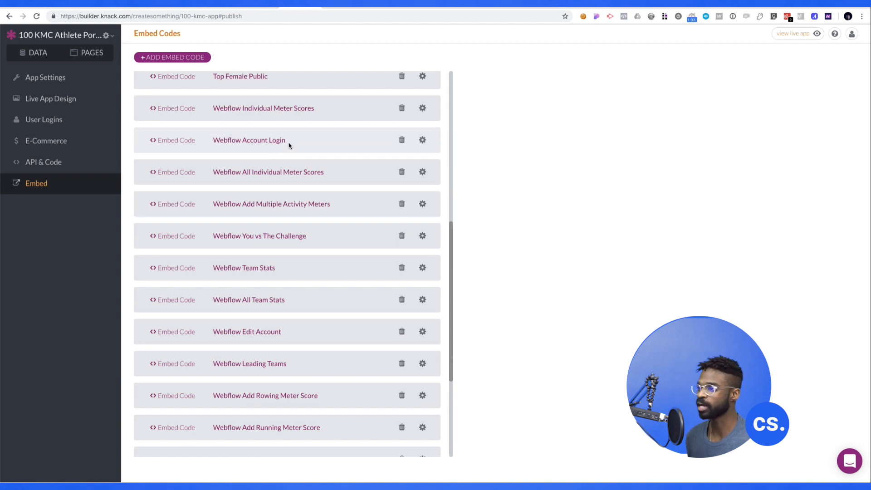
left_click(164, 141)
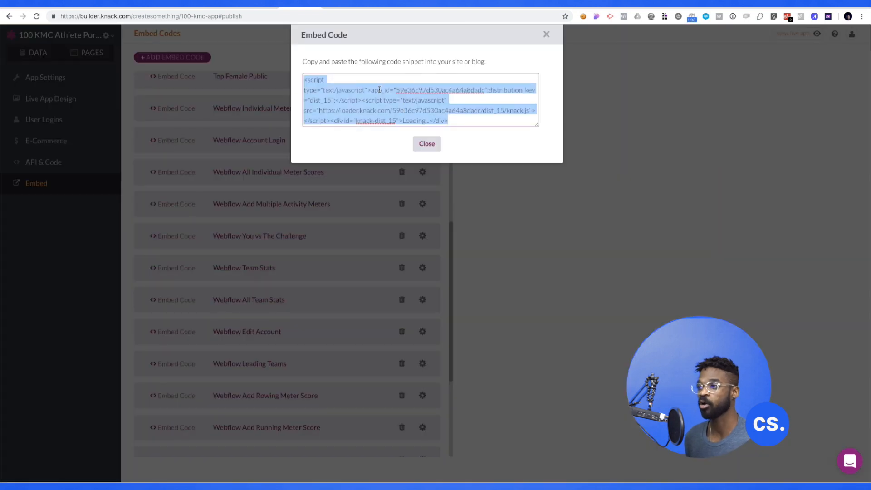
left_click(434, 147)
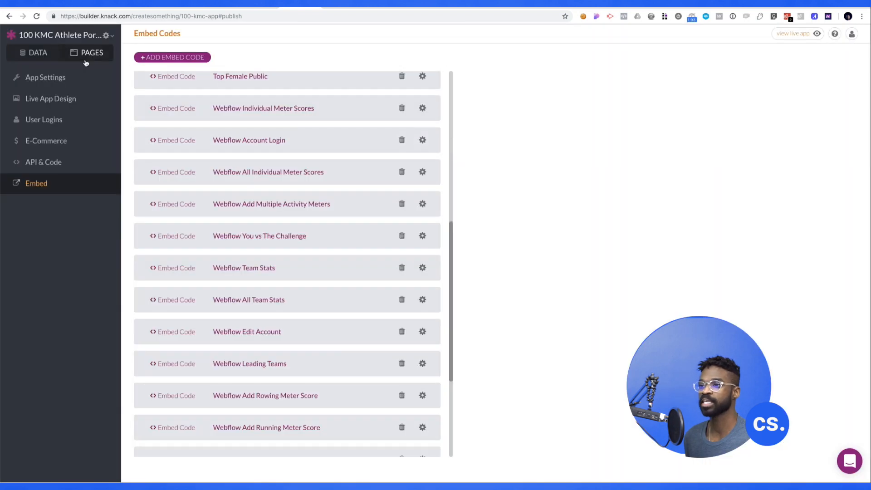
Examine the app's data structure, including the fields of the Accounts and Paid User roles.
left_click(40, 60)
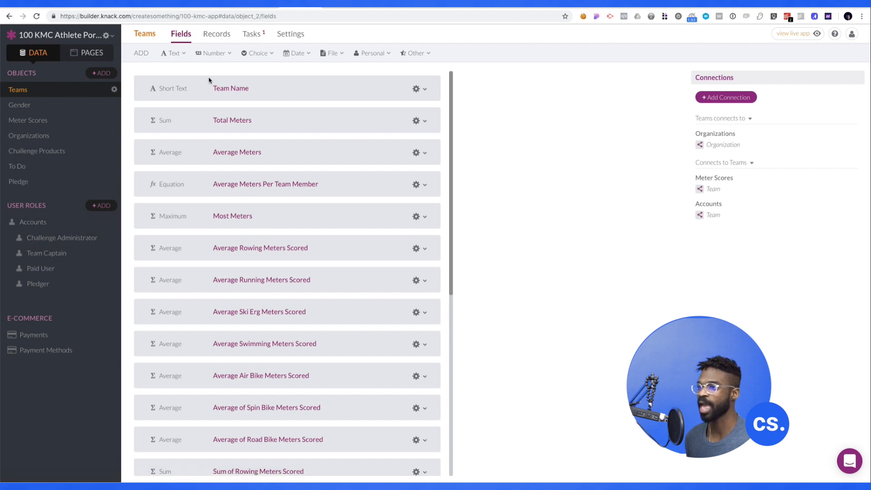
left_click(52, 222)
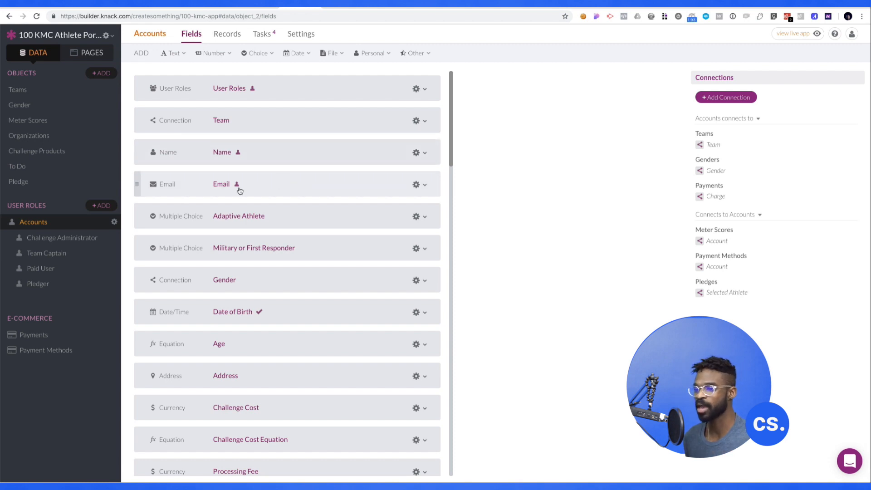
left_click(65, 267)
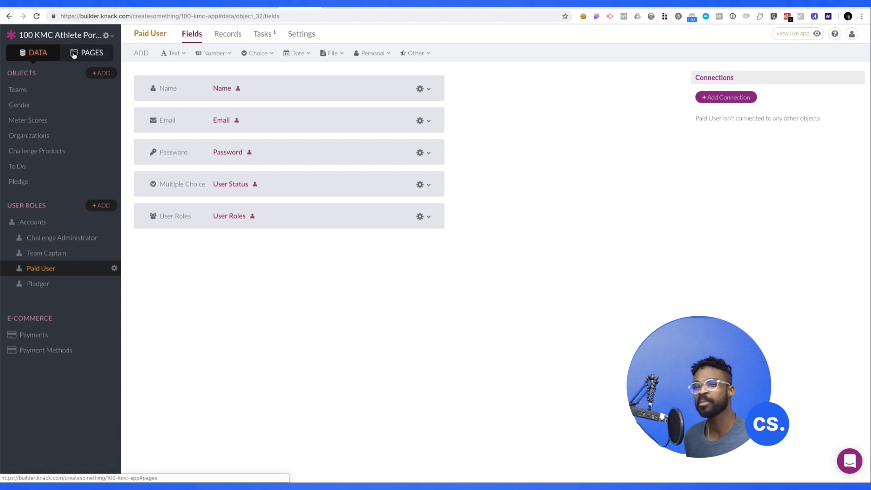
Look through the full list of pages in the 100 KMC Athlete Portal app.
left_click(74, 56)
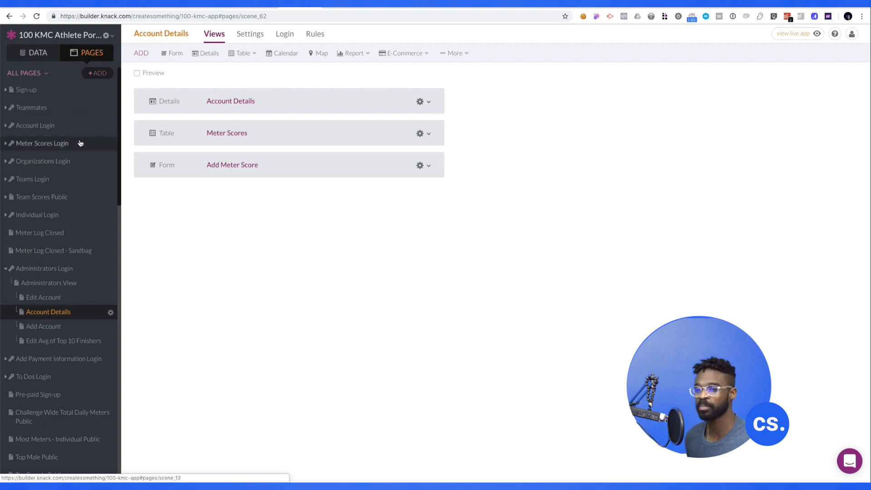
scroll(87, 171, "down", 3)
scroll(88, 171, "down", 15)
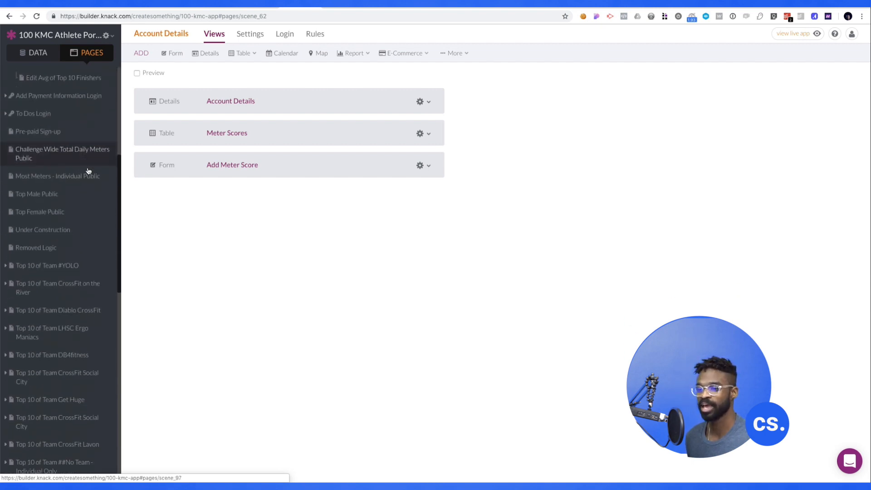
scroll(89, 171, "up", 18)
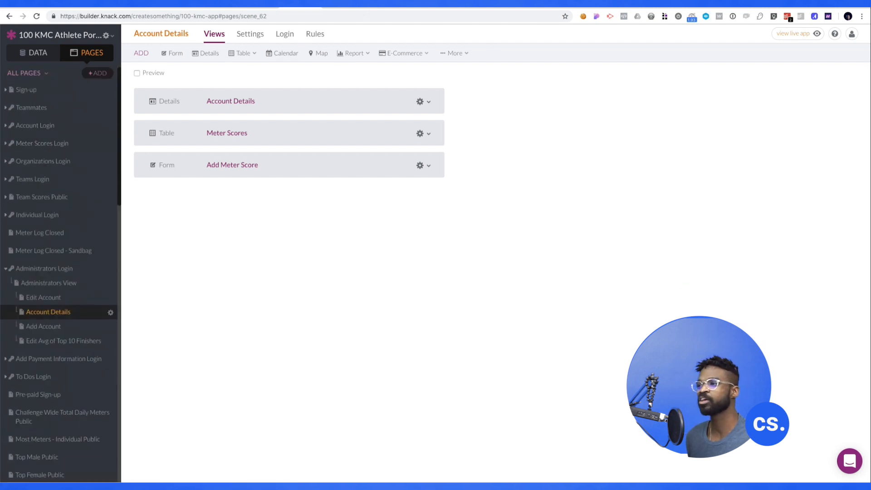
Switch to the live Knack app and review the daily scores chart, percentage chart and meter log on Your Scores.
left_click(340, 7)
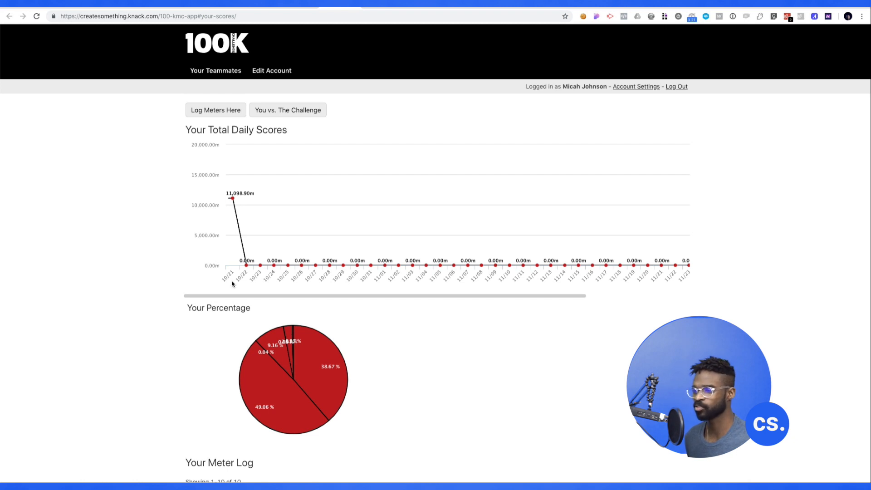
scroll(453, 245, "right", 5)
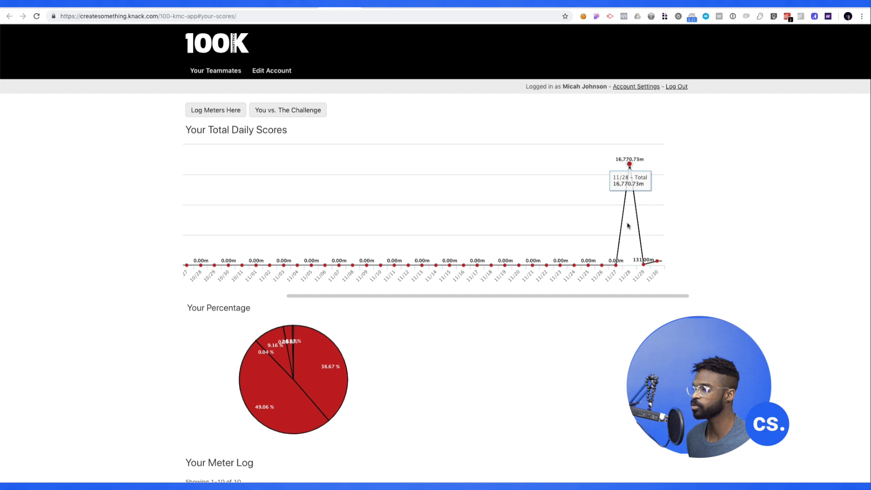
scroll(466, 245, "left", 5)
scroll(204, 263, "down", 2)
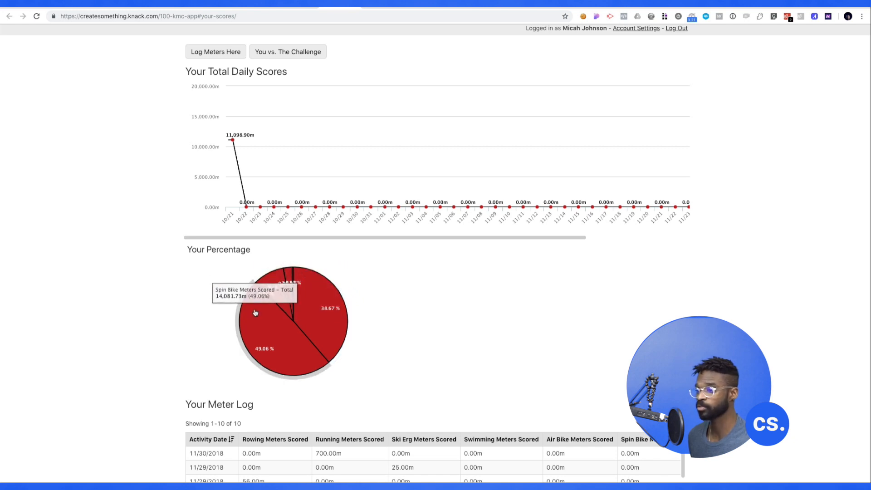
scroll(340, 327, "down", 5)
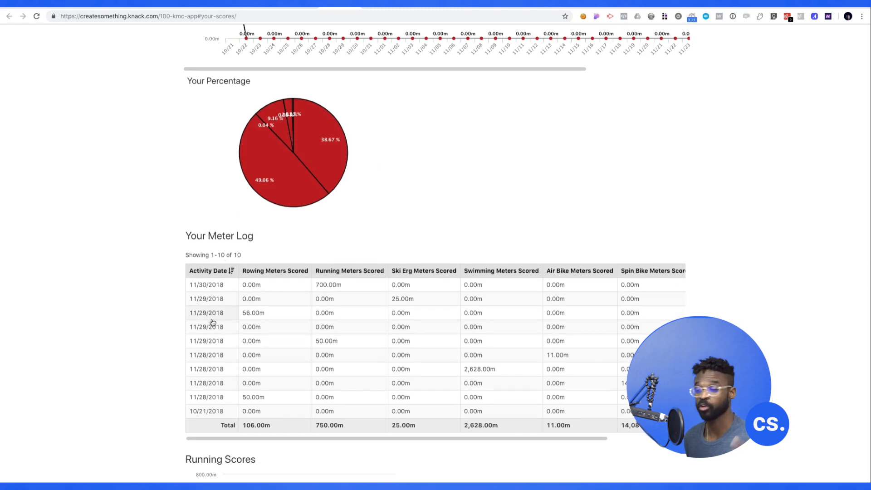
scroll(209, 322, "down", 6)
scroll(210, 321, "down", 10)
Open the You vs. The Challenge page and review the challenge activity details.
scroll(209, 321, "up", 20)
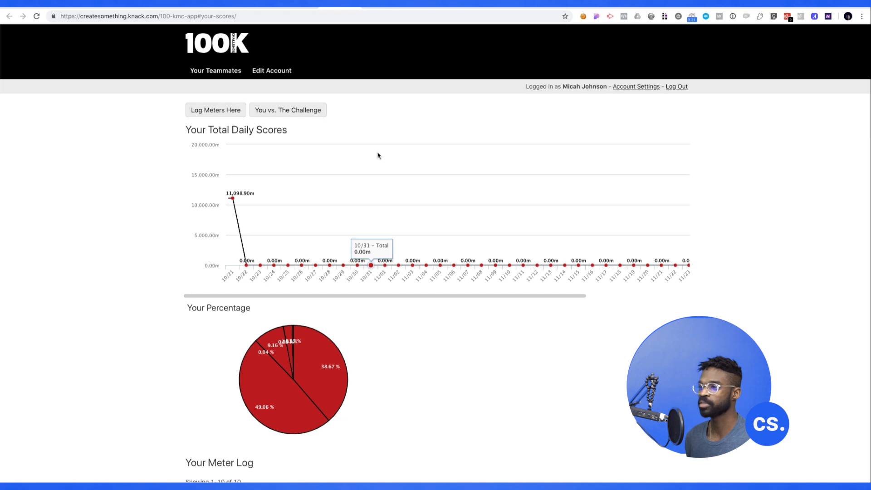
left_click(304, 110)
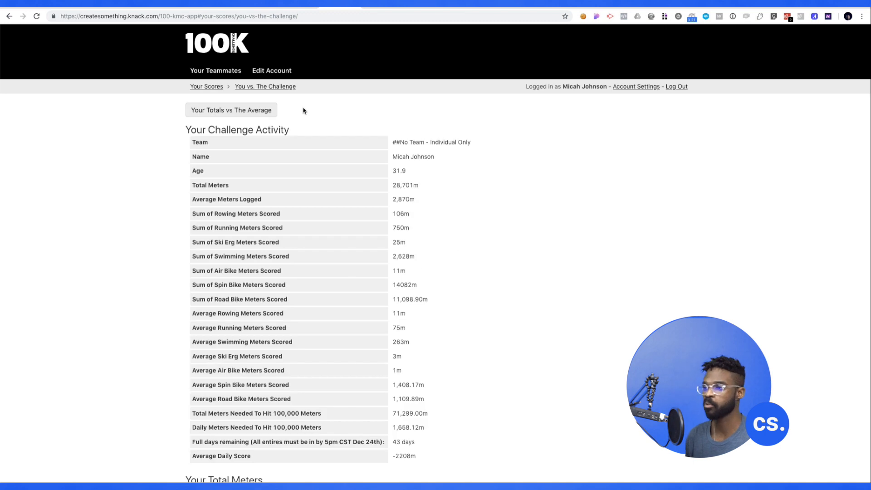
scroll(296, 261, "down", 2)
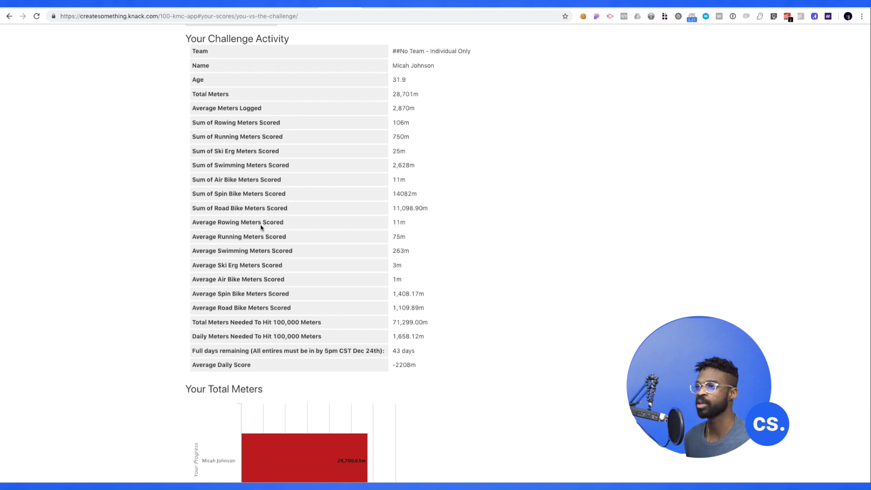
Switch to the Webflow Designer and open the Your Scores page to view its welcome text and activity cards.
left_click(262, 4)
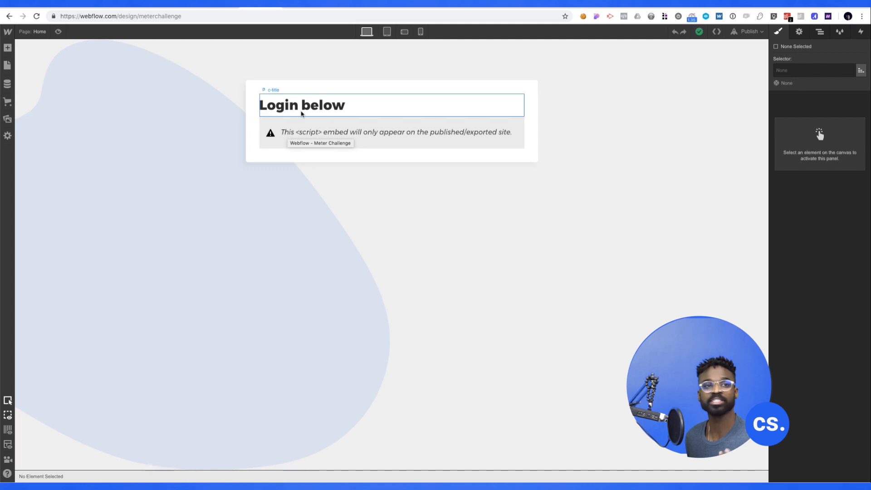
key("p")
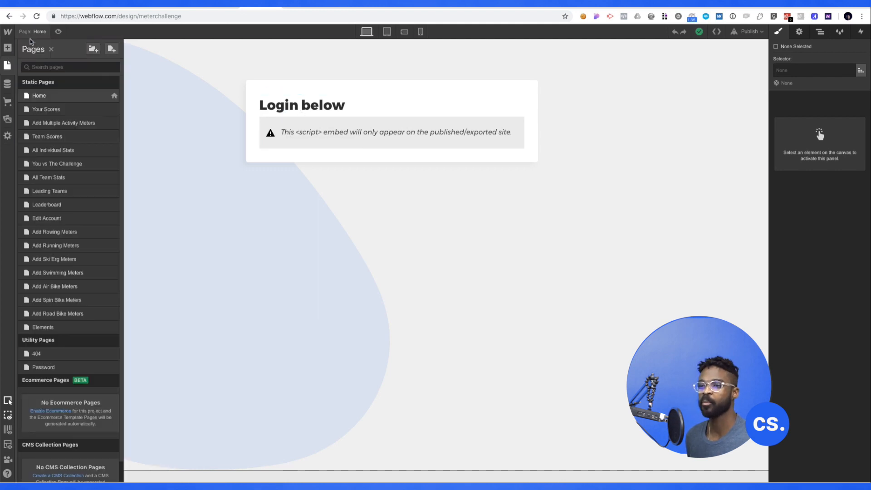
left_click(57, 111)
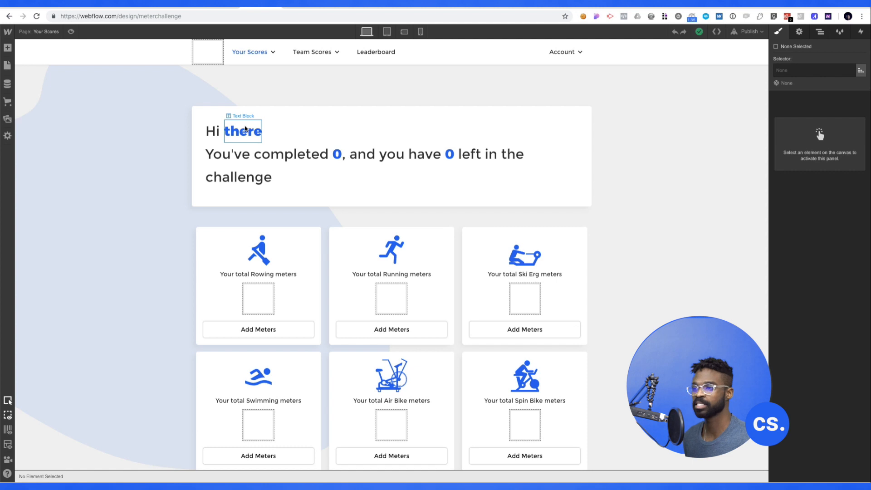
scroll(280, 165, "down", 1)
scroll(280, 165, "down", 3)
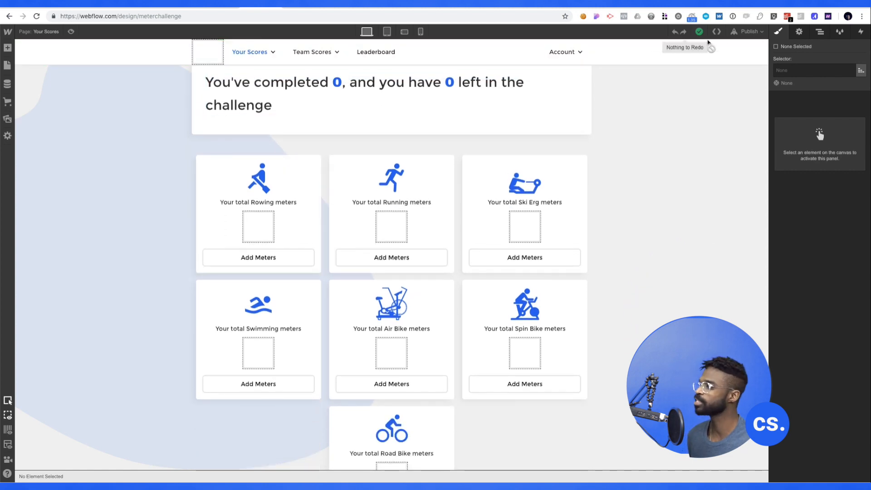
Open the published Webflow site and review the personalized activity totals on the Your Scores page.
left_click(747, 31)
left_click(719, 61)
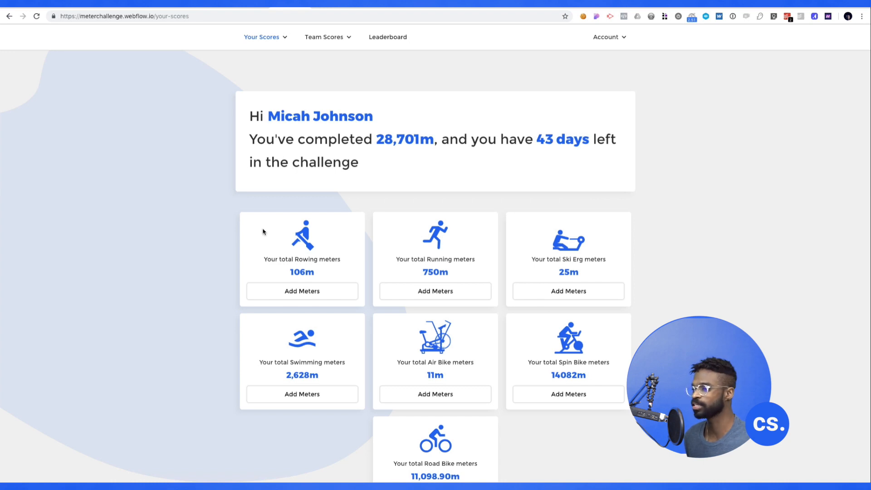
scroll(249, 235, "down", 2)
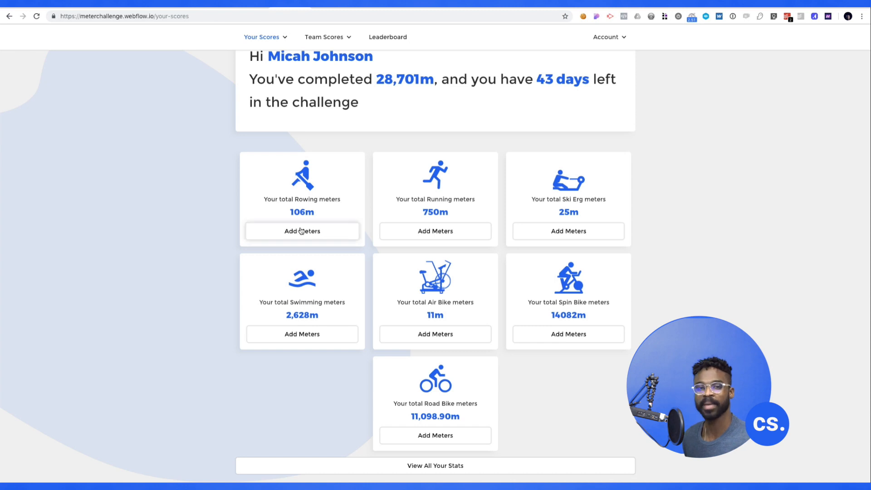
scroll(499, 262, "down", 1)
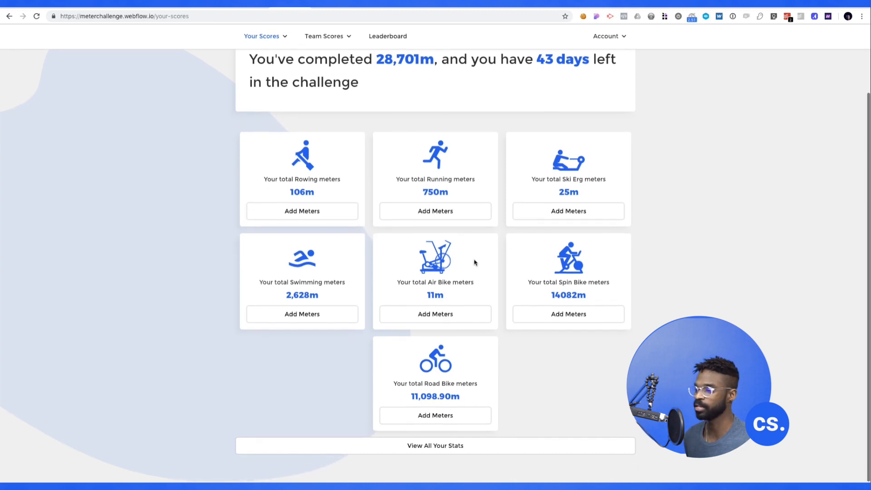
Open the all individual stats page from Your Scores and review its meter log, daily scores and percentage charts.
left_click(452, 446)
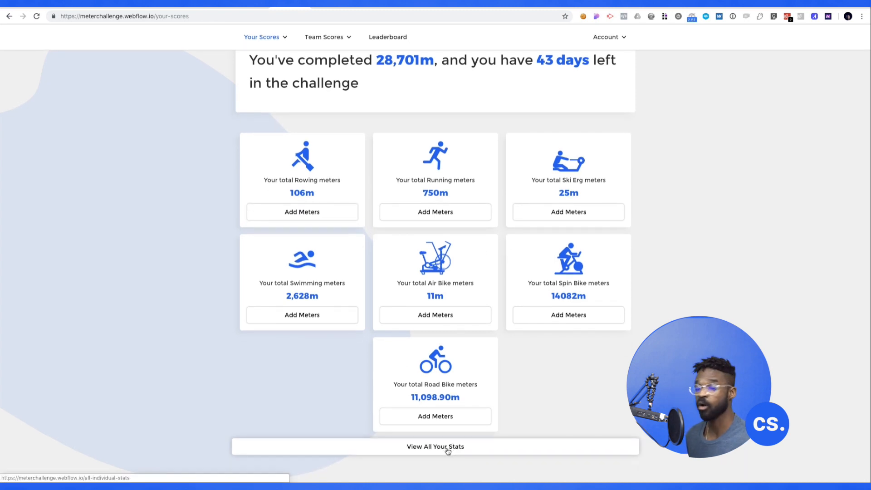
mouse_move(329, 49)
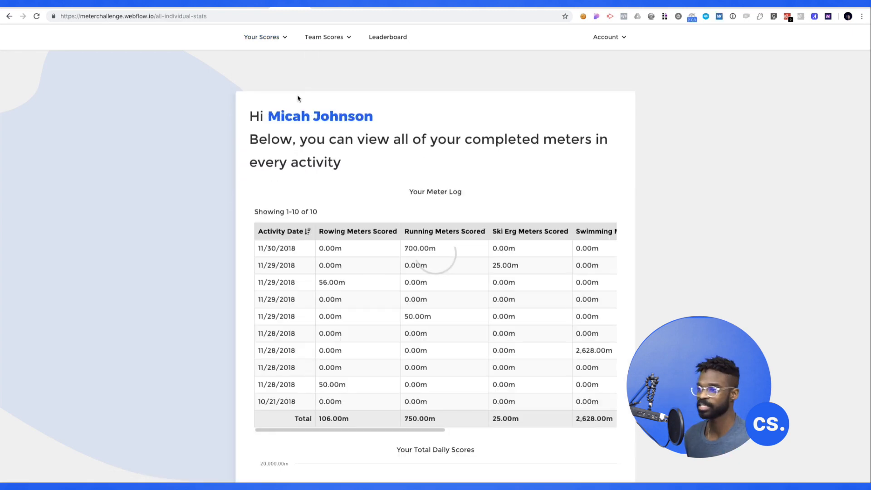
scroll(303, 222, "down", 3)
scroll(304, 222, "right", 2)
scroll(304, 222, "right", 5)
scroll(272, 218, "left", 3)
scroll(294, 220, "down", 5)
scroll(424, 143, "down", 8)
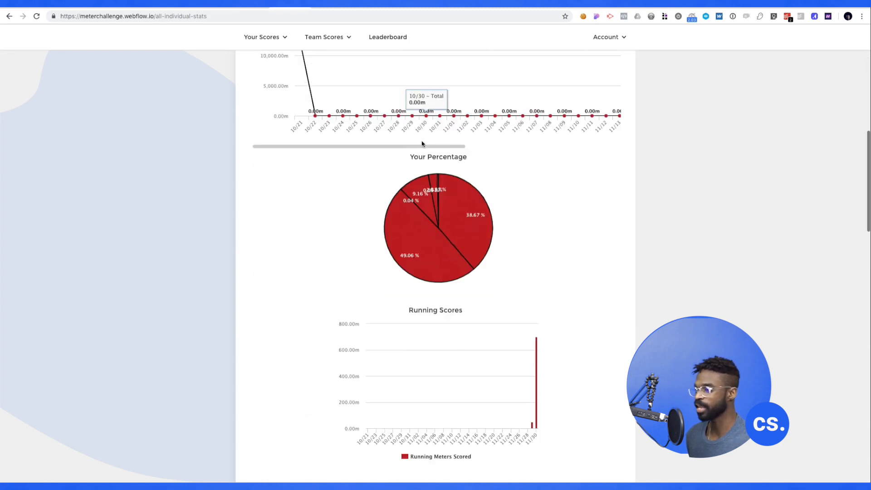
scroll(355, 149, "up", 7)
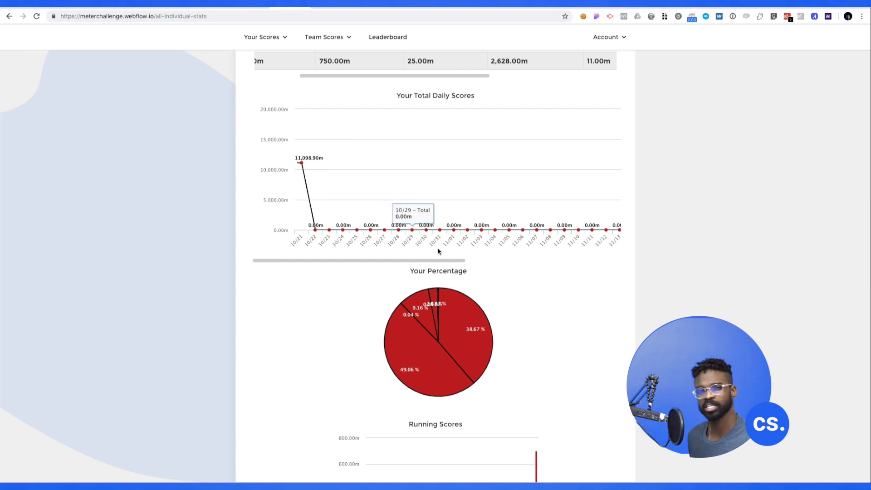
scroll(358, 236, "up", 8)
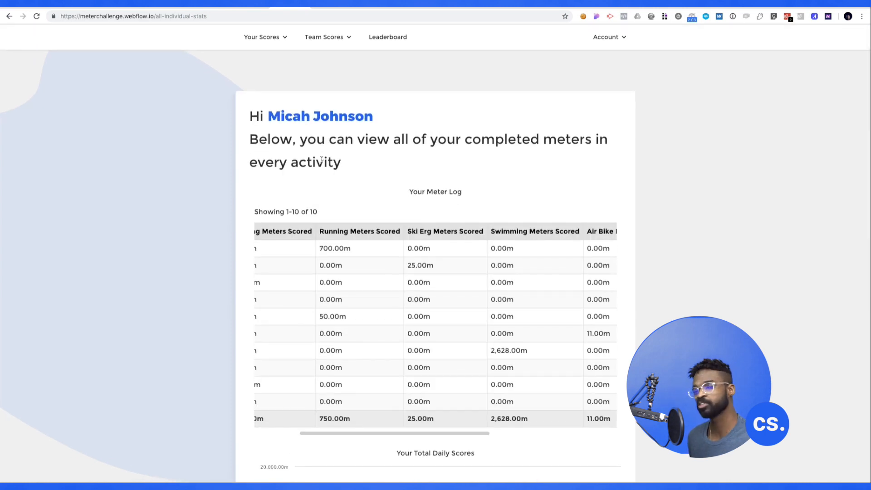
Return to the published Your Scores page and compare its live totals with the empty placeholders in the Webflow Designer.
mouse_move(267, 49)
left_click(268, 44)
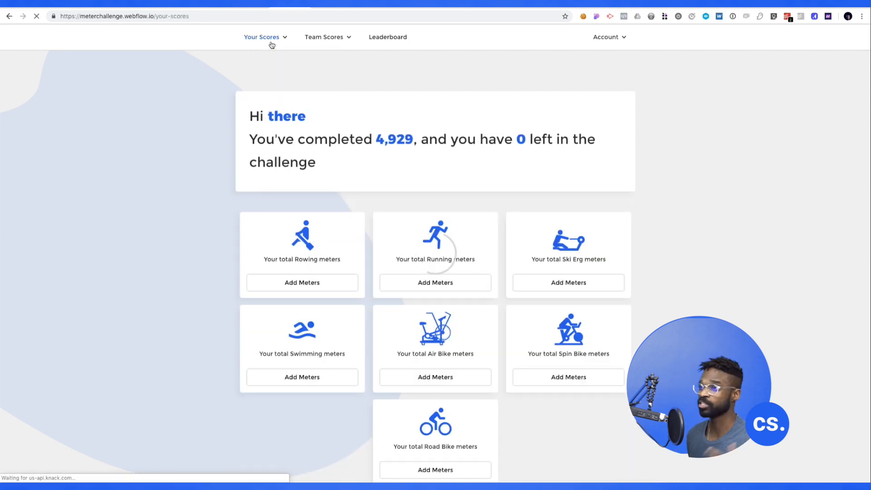
left_click(251, 5)
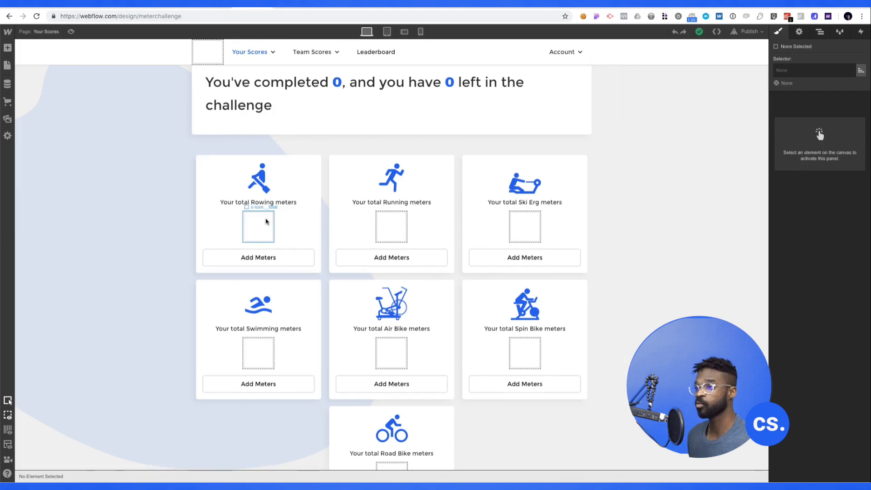
left_click(290, 4)
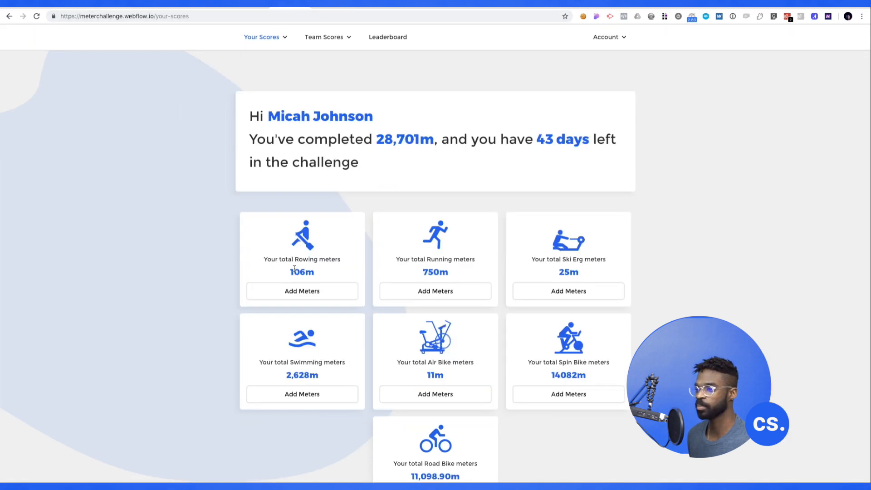
Switch back to the Webflow Designer, select the c-hidden-knack HTML embed on Your Scores, and inspect its settings and styles.
left_click(250, 5)
scroll(302, 173, "down", 3)
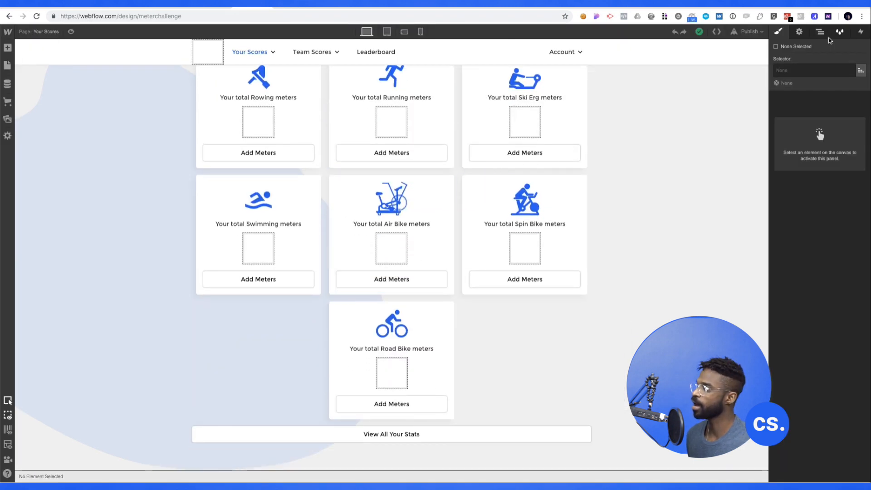
left_click(820, 32)
left_click(804, 166)
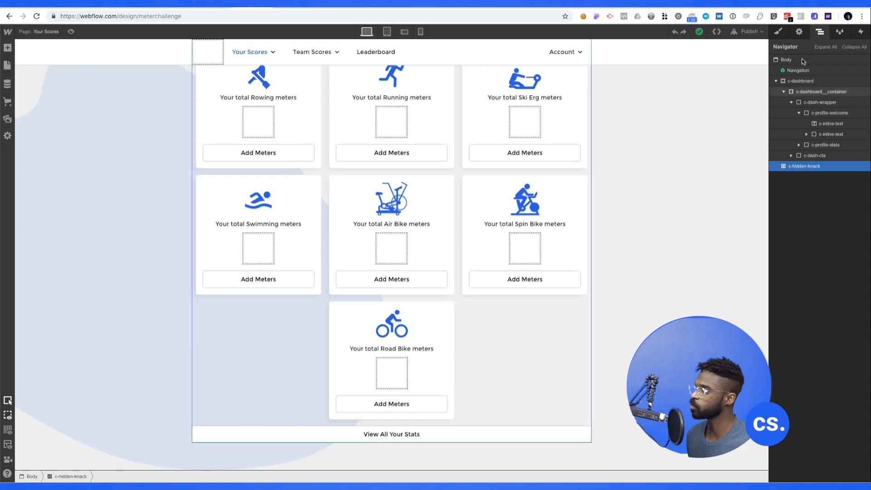
left_click(780, 34)
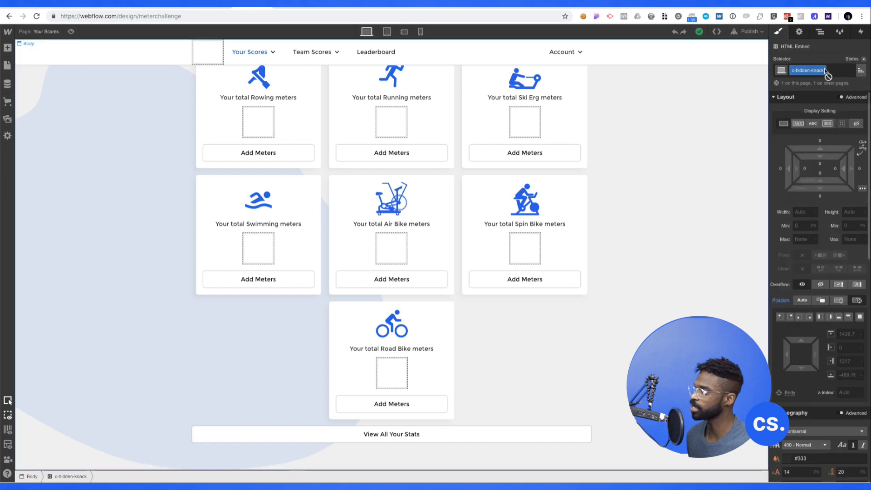
left_click(801, 33)
left_click(778, 31)
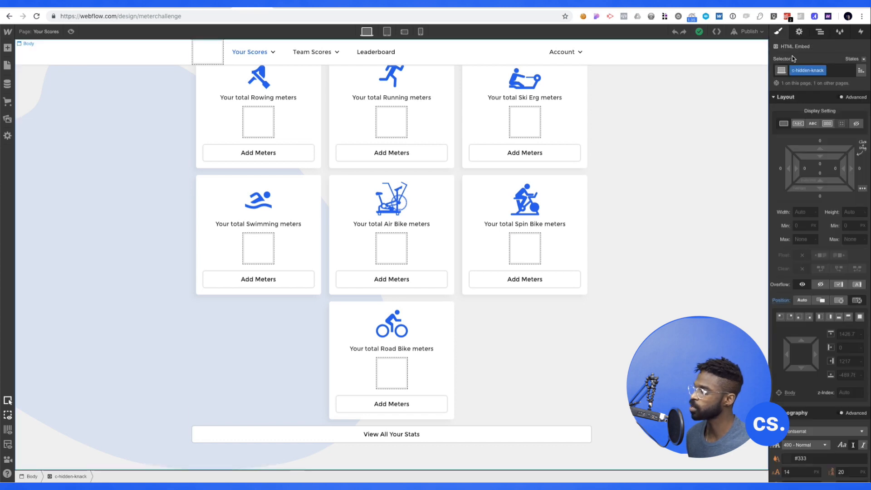
Reset the position setting of the c-hidden-knack embed to its default, Auto.
scroll(831, 143, "down", 3)
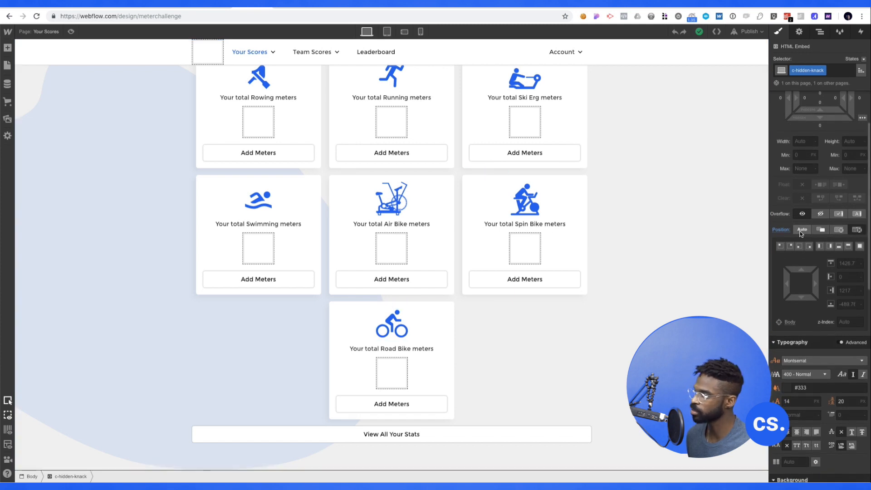
left_click(781, 230)
left_click(819, 244)
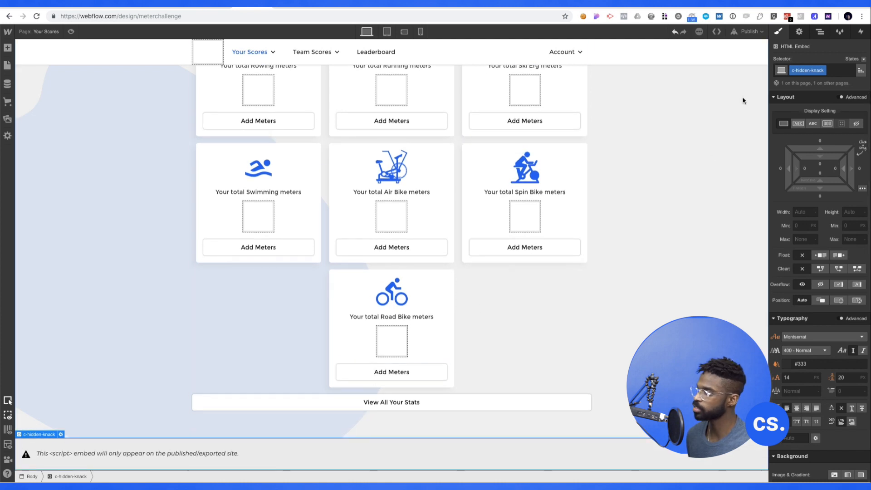
Check the embed's Knack script in the code editor, save it, and publish the site to meterchallenge.webflow.io.
left_click(799, 31)
left_click(812, 120)
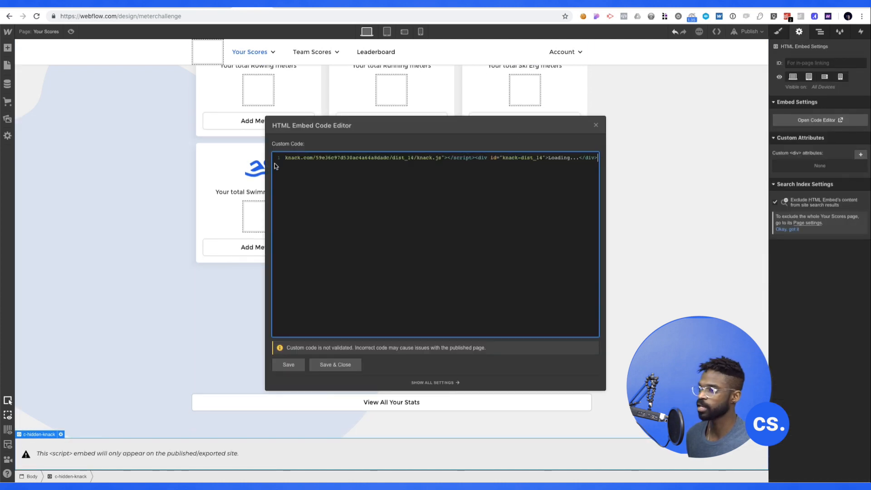
left_click(335, 365)
left_click(739, 32)
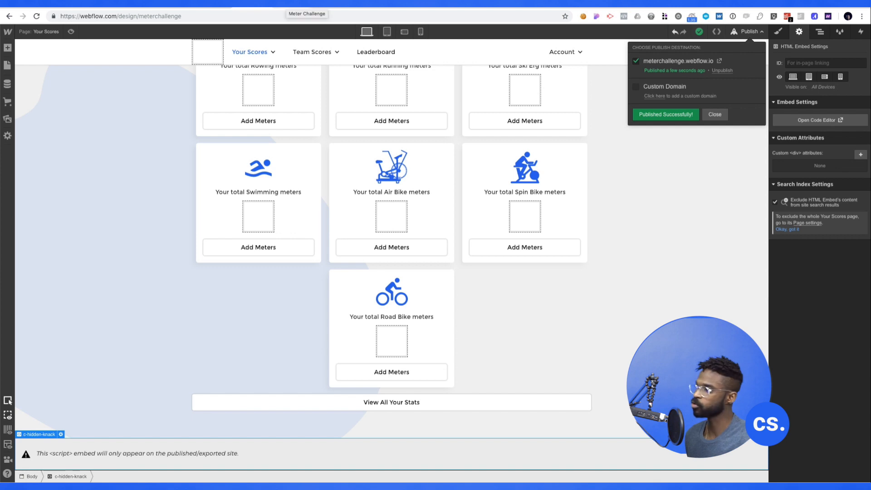
Reload the published Your Scores page and compare the Knack Account Details block with the dashboard totals.
left_click(286, 7)
key("super+r")
scroll(236, 120, "down", 10)
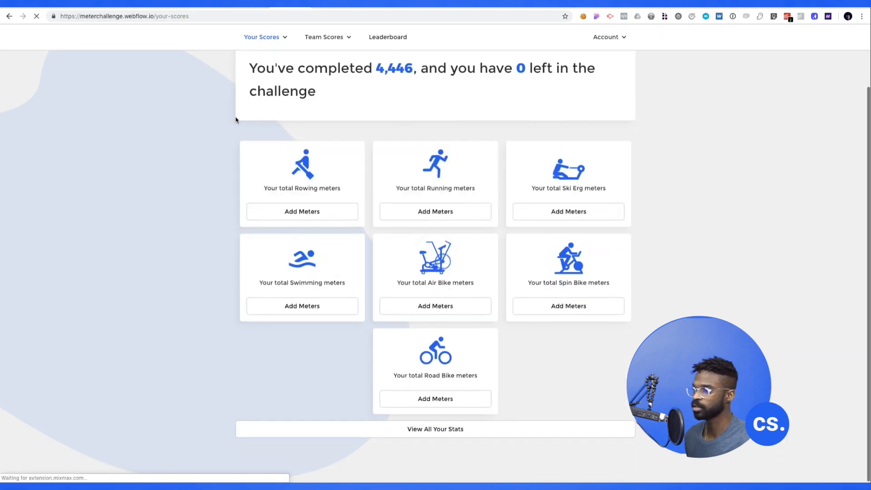
scroll(285, 208, "down", 1)
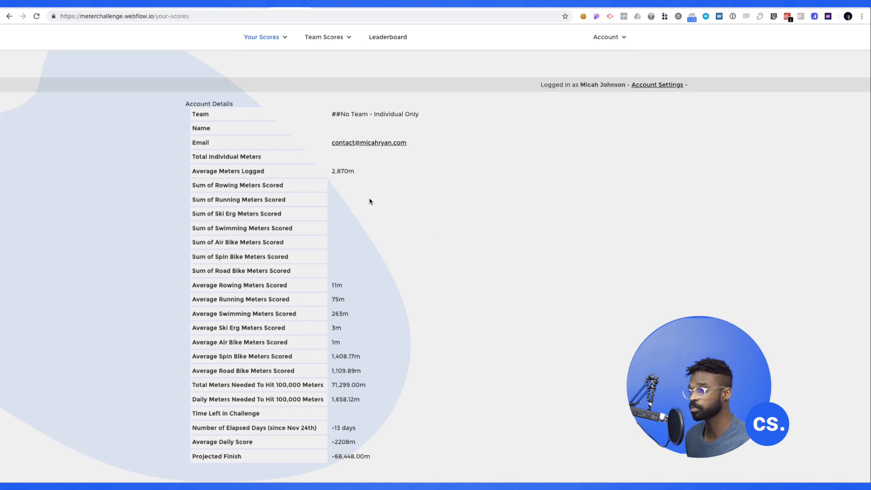
scroll(301, 210, "up", 5)
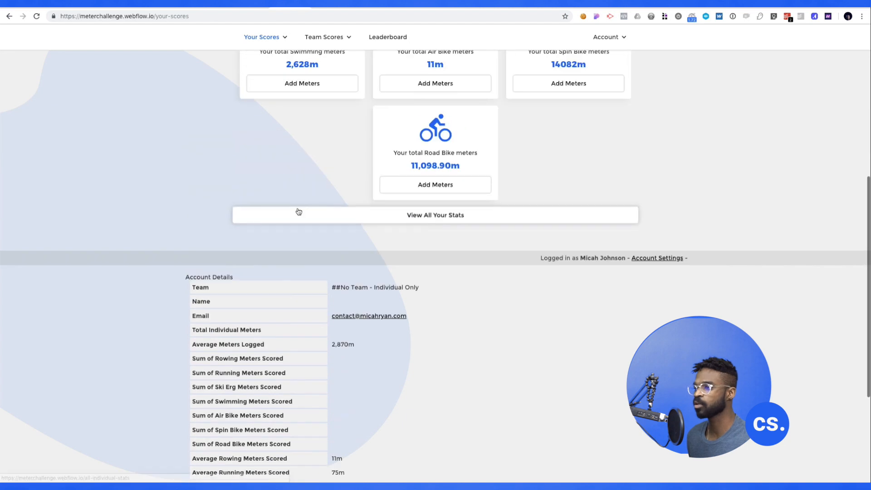
scroll(319, 207, "up", 5)
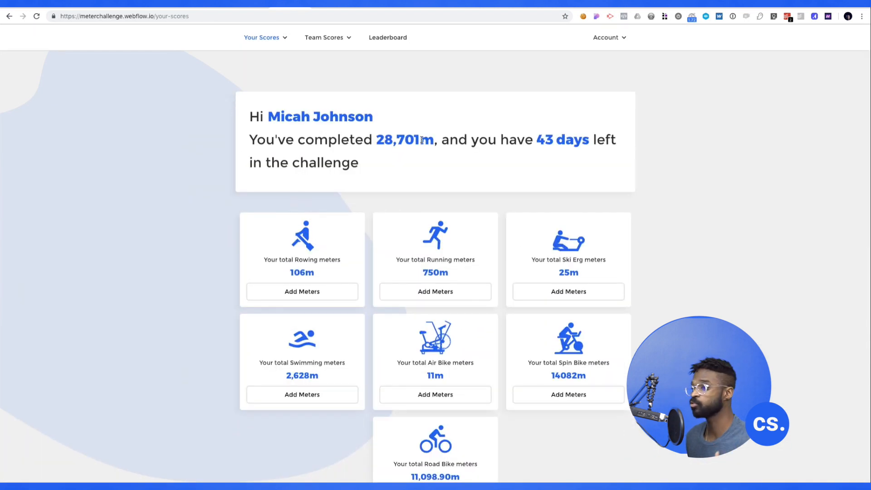
Highlight the completed meters total in the published page's greeting and reload the page to watch the numbers load.
mouse_move(355, 49)
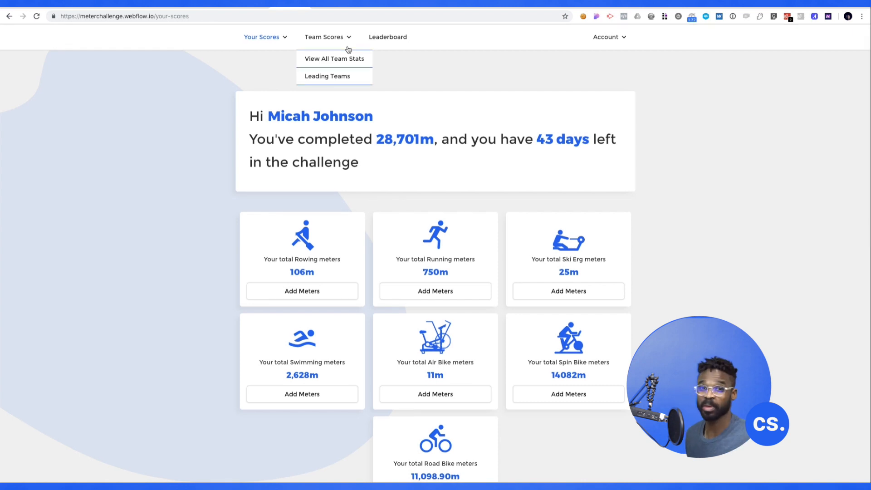
left_click(251, 6)
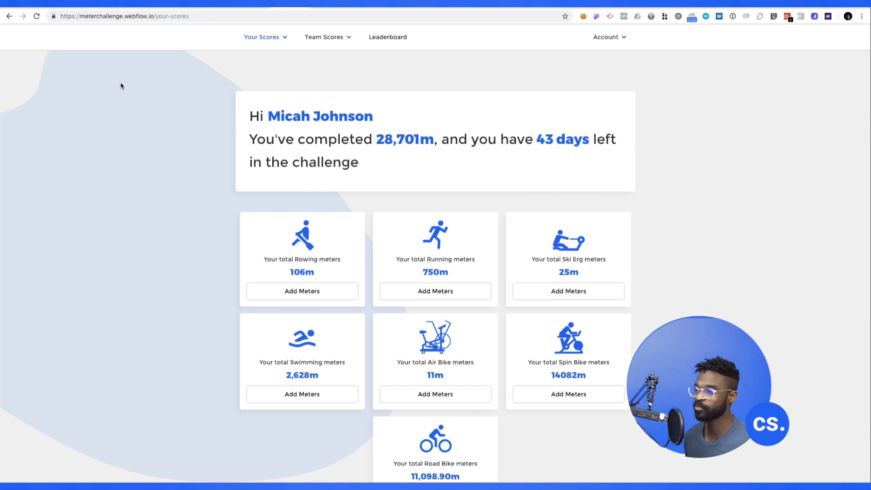
left_click_drag(379, 141, 418, 141)
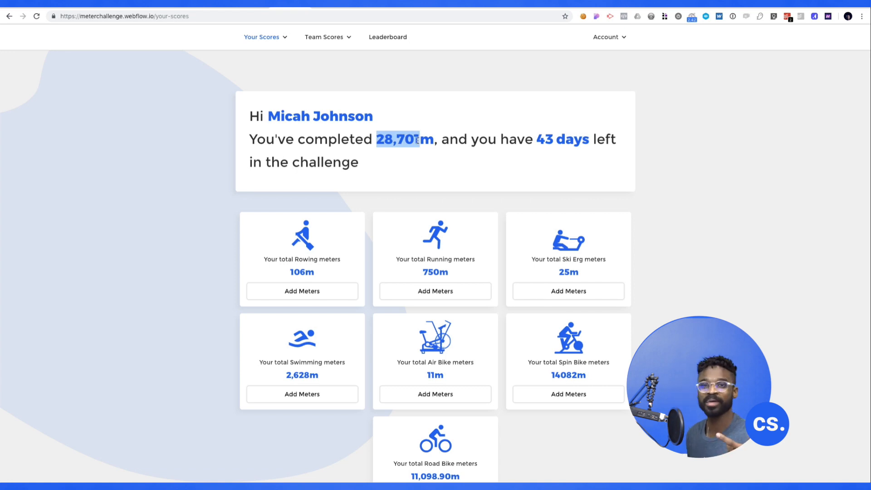
left_click(37, 16)
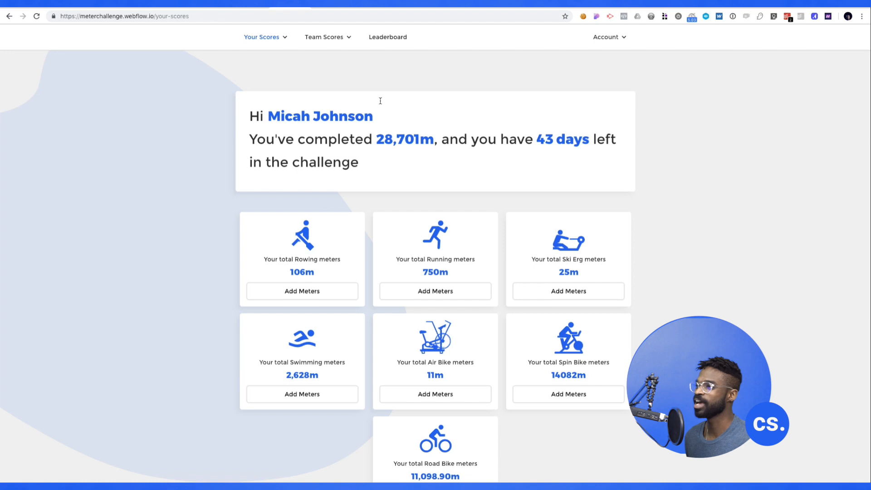
Switch to the CountUp.js demo page and review its parameters, options and sample code.
left_click(425, 7)
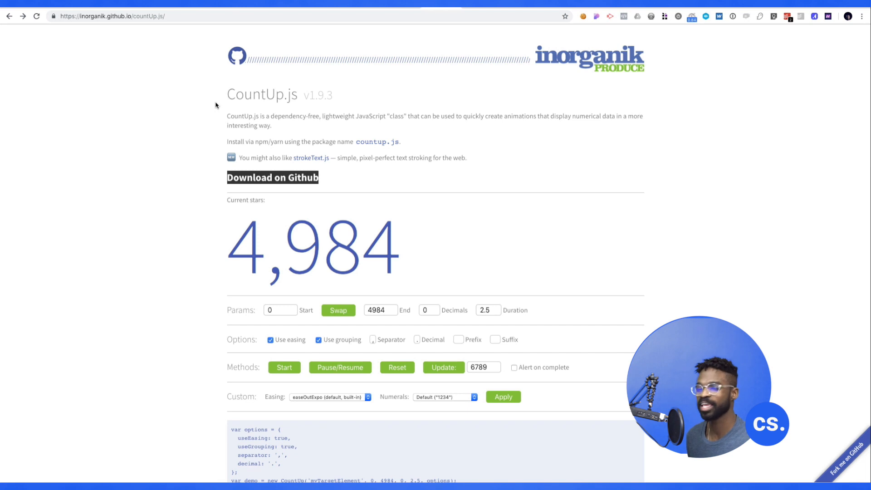
scroll(216, 123, "down", 3)
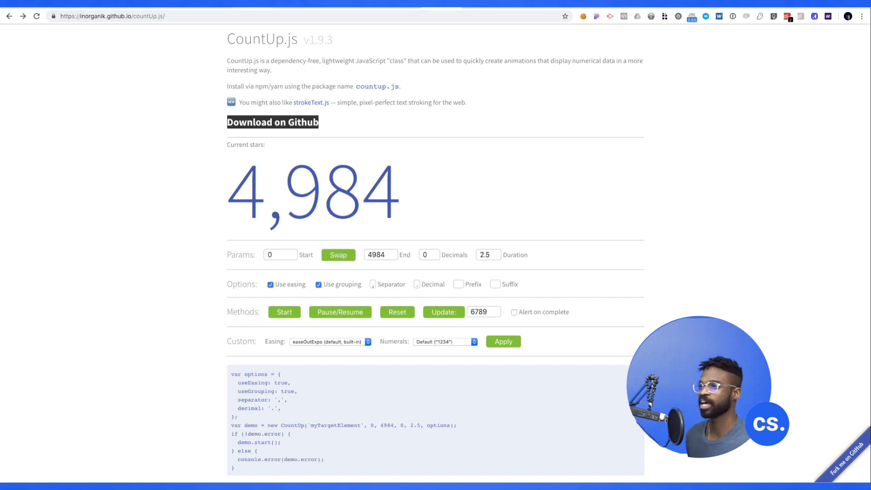
Switch to the Webflow Designer and examine the CountUp script in the Your Scores page's custom code before the closing body tag.
left_click(254, 4)
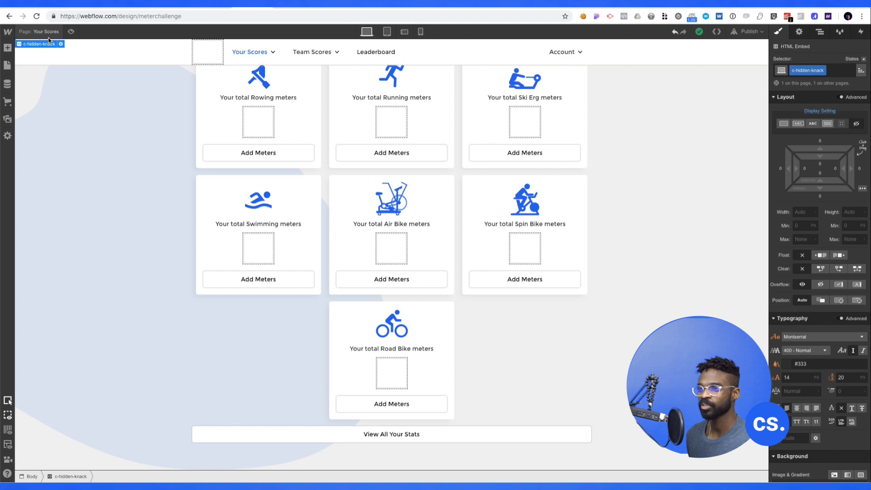
key("p")
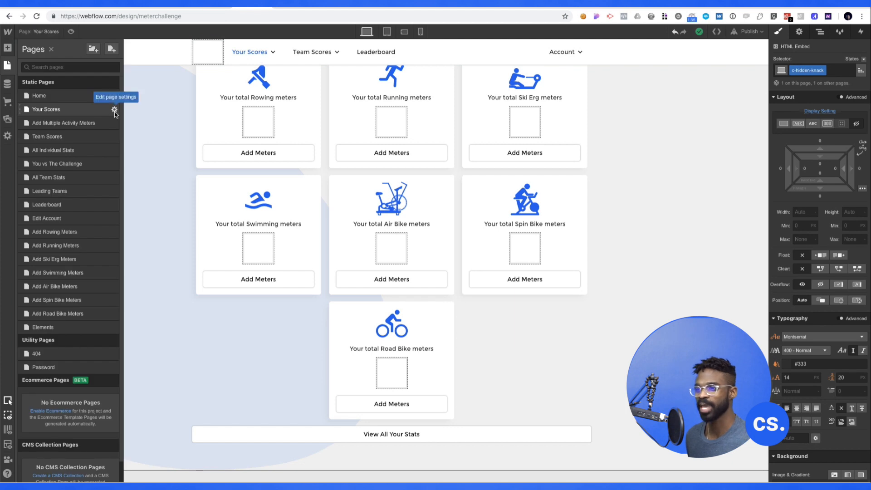
left_click(115, 110)
left_click(166, 323)
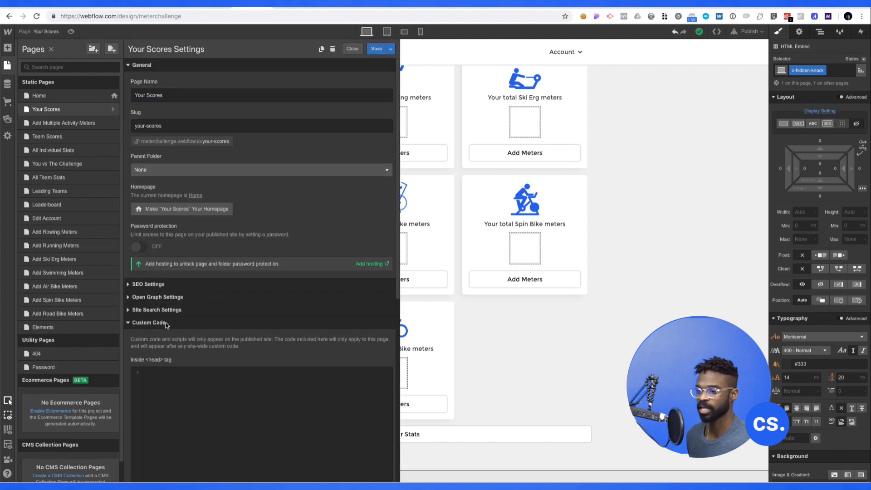
scroll(166, 323, "down", 7)
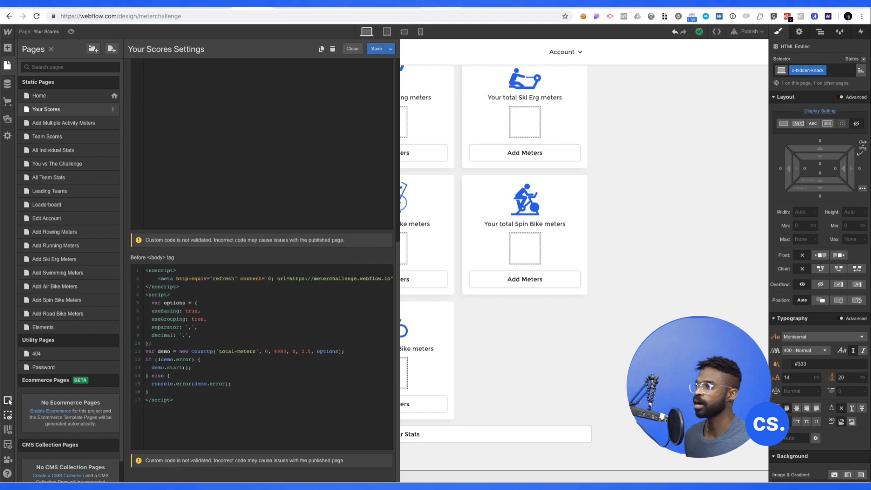
Return to the CountUp.js demo, update the counter to 6789, and reapply the default options to view the generated code.
left_click(427, 4)
scroll(292, 272, "down", 1)
scroll(237, 383, "up", 1)
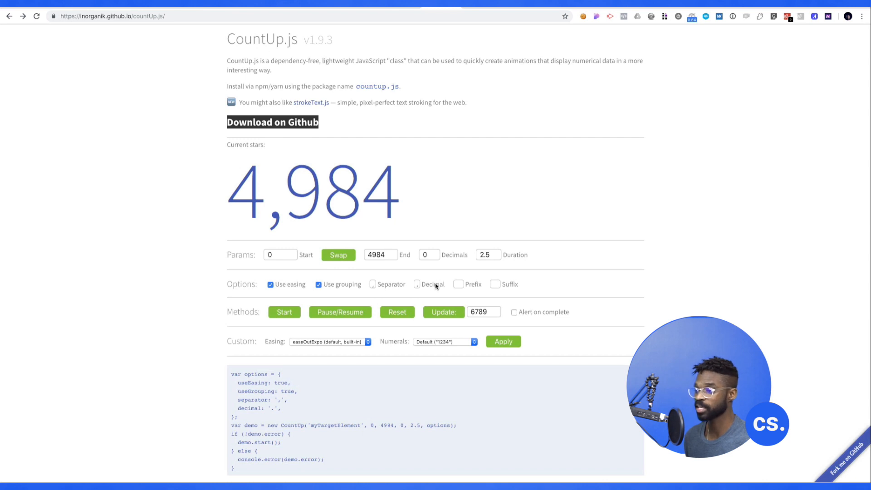
left_click(452, 316)
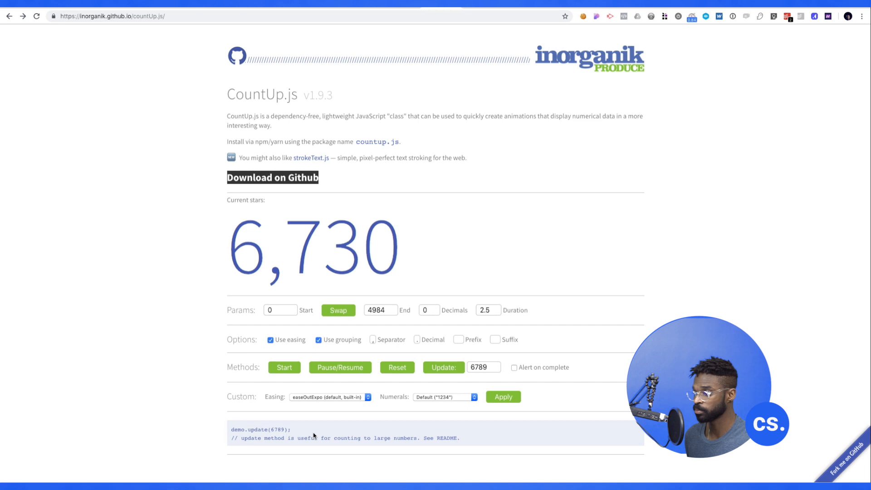
left_click(504, 397)
scroll(259, 385, "down", 2)
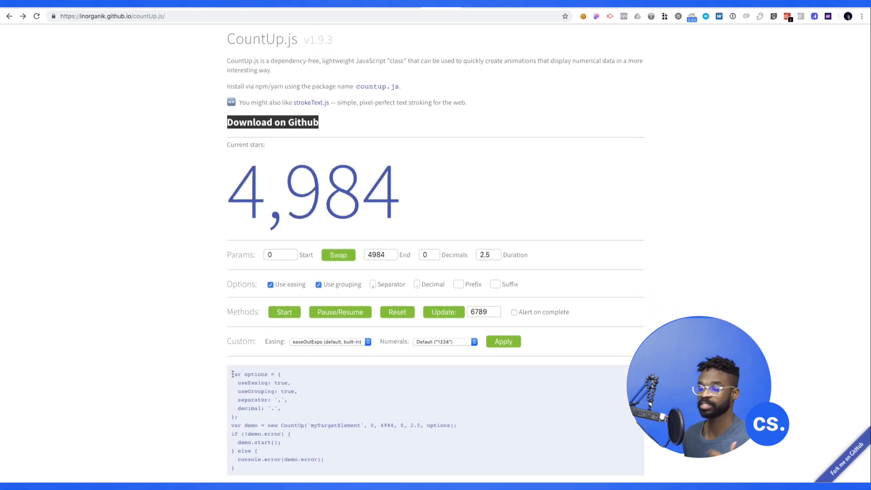
scroll(310, 57, "up", 1)
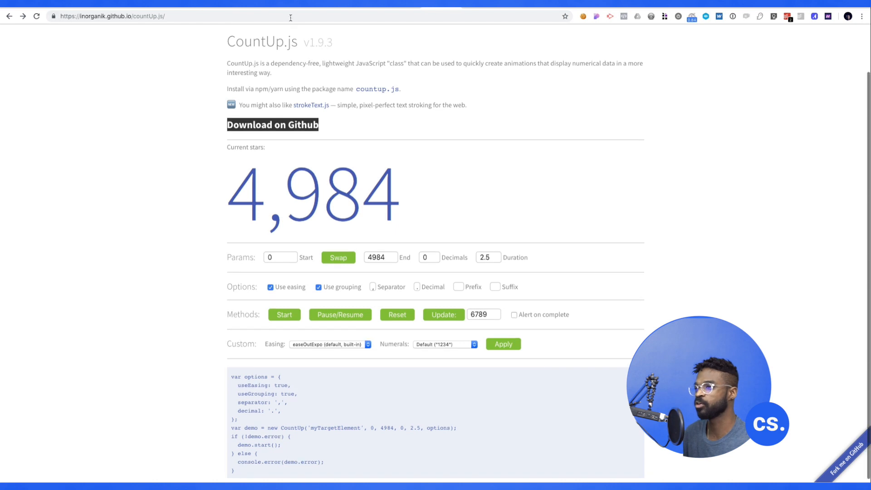
Return to the Webflow Designer and check the element ID of the completed-meters number in the Your Scores greeting.
left_click(256, 9)
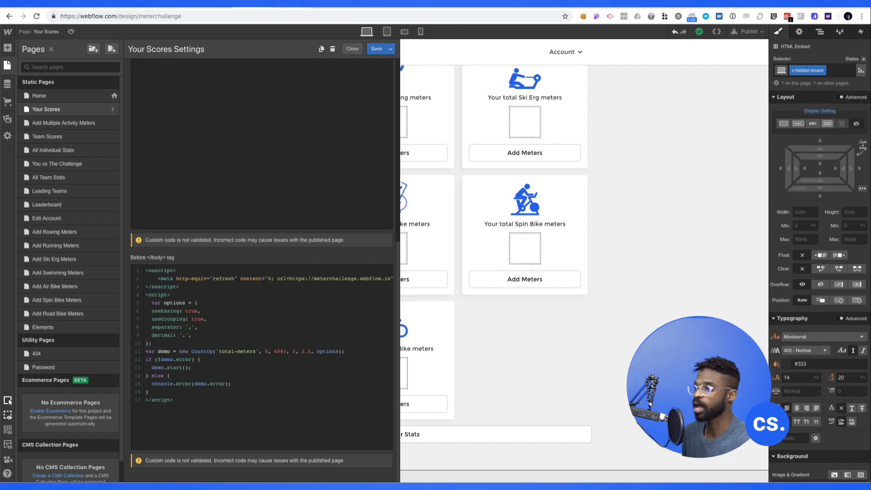
left_click(506, 200)
scroll(454, 217, "up", 4)
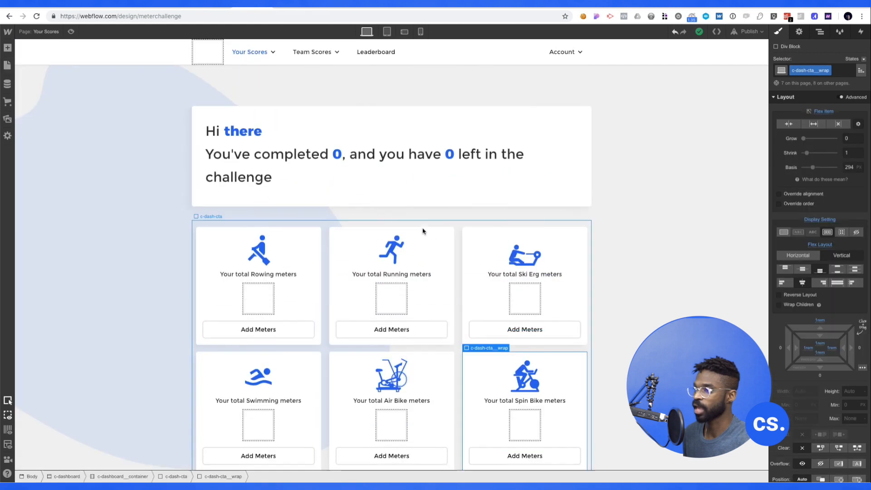
left_click(336, 156)
left_click(799, 32)
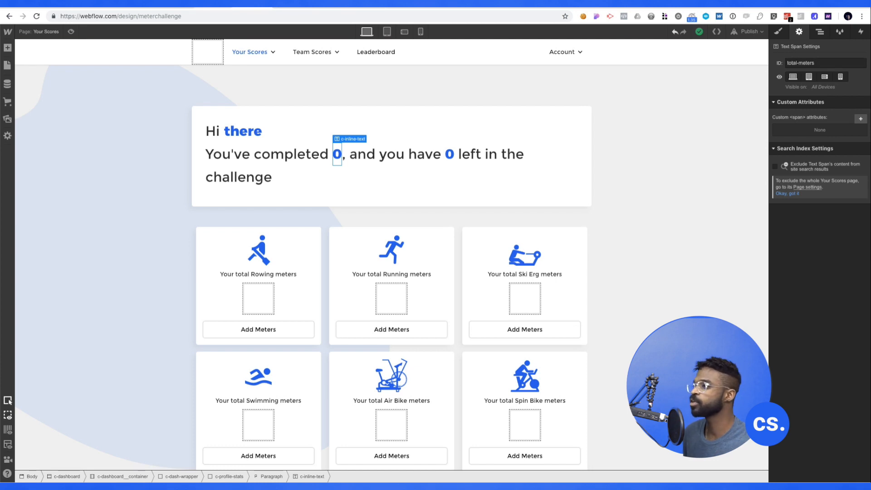
Switch back to the CountUp.js demo page and examine the target element in its sample code.
left_click(442, 7)
scroll(192, 202, "down", 1)
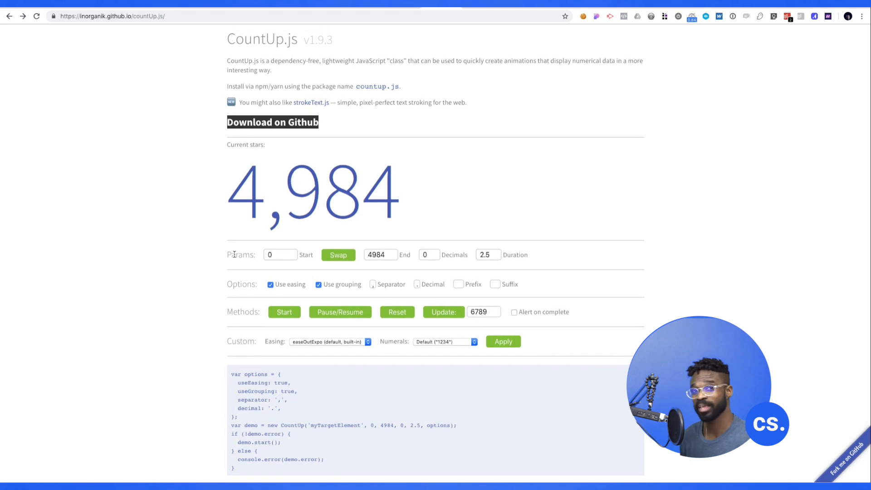